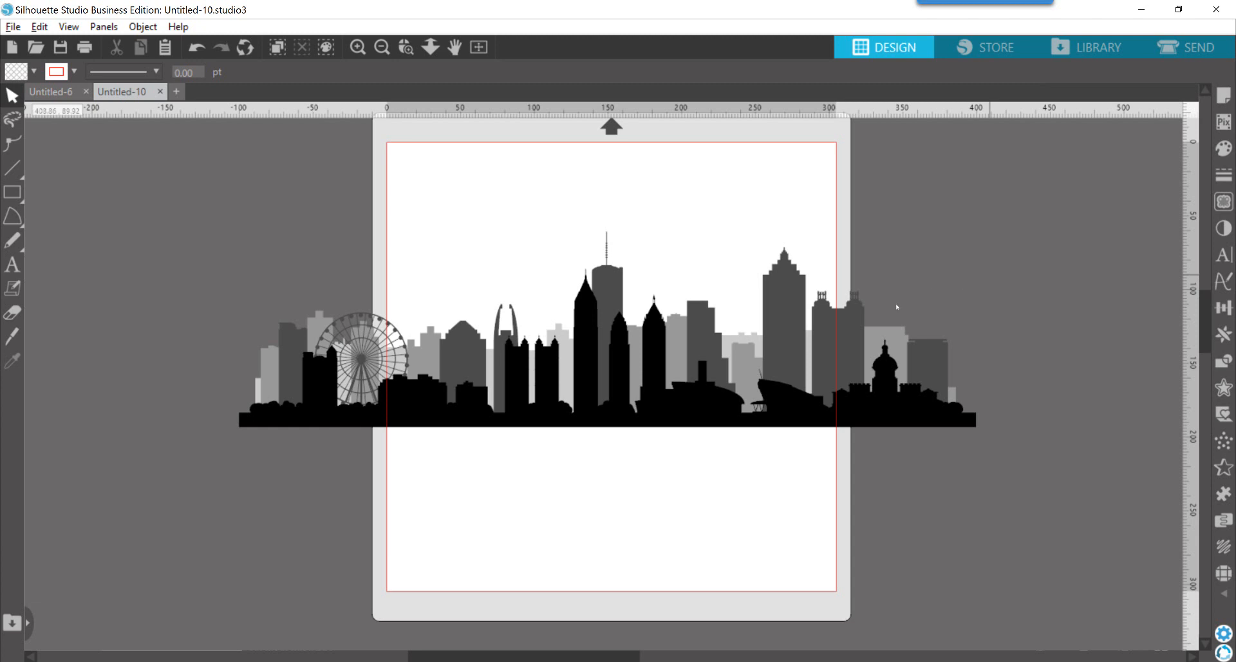
{"action": "left_click_drag", "start_coordinate": [171, 245], "coordinate": [817, 244]}
{"action": "left_click_drag", "start_coordinate": [918, 260], "coordinate": [1051, 483]}
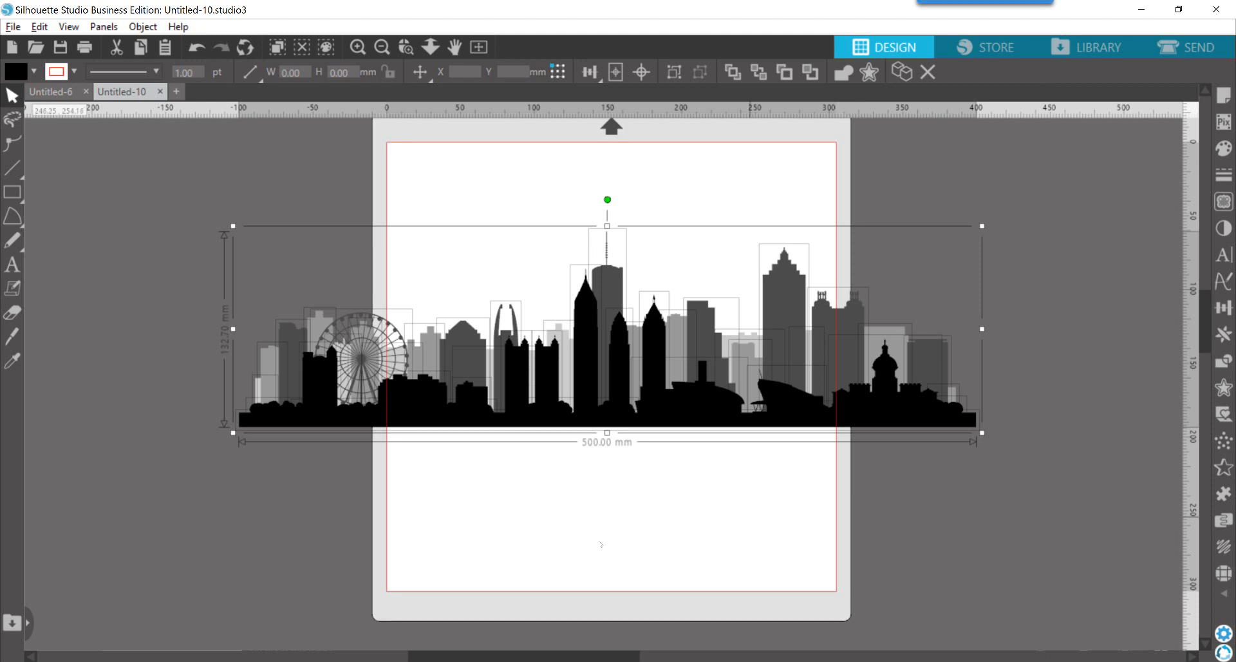
{"action": "left_click", "coordinate": [547, 497]}
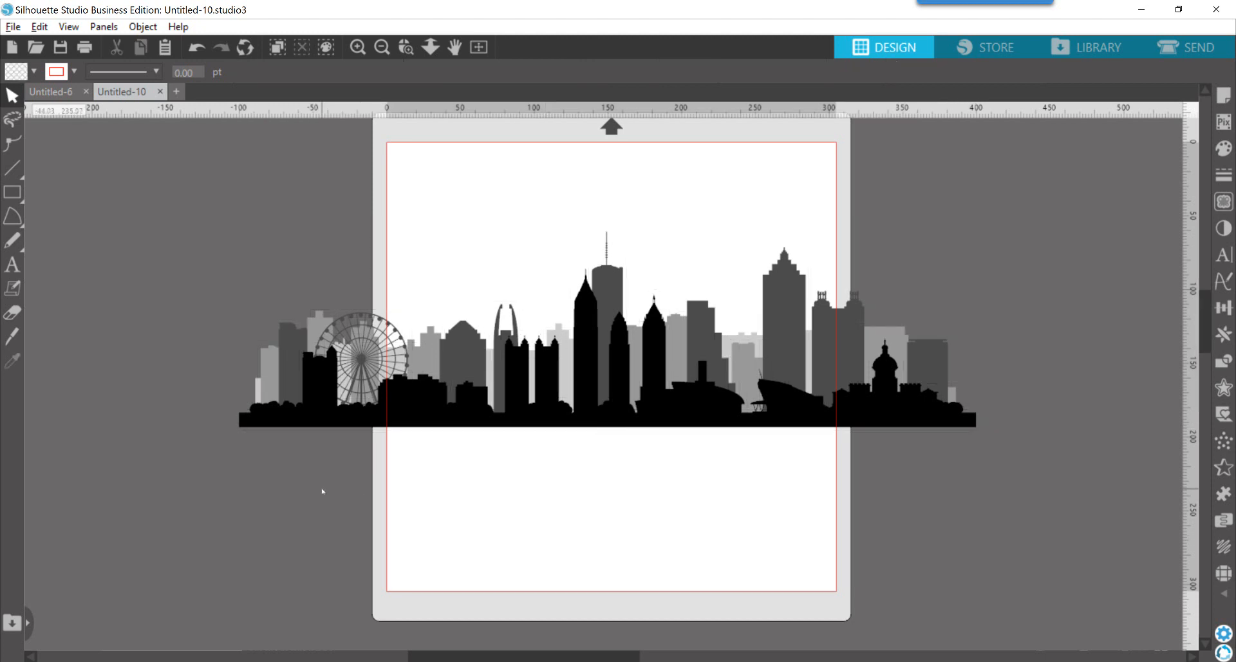
{"action": "left_click", "coordinate": [266, 419]}
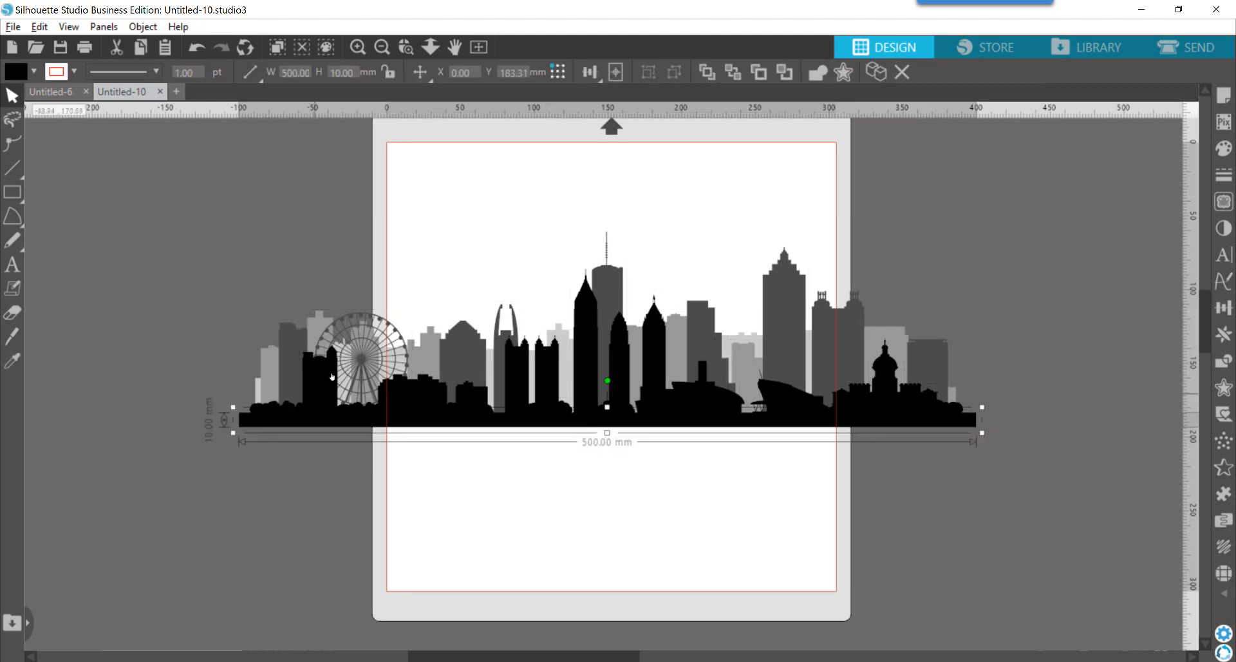
{"action": "left_click", "coordinate": [462, 391], "text": "shift"}
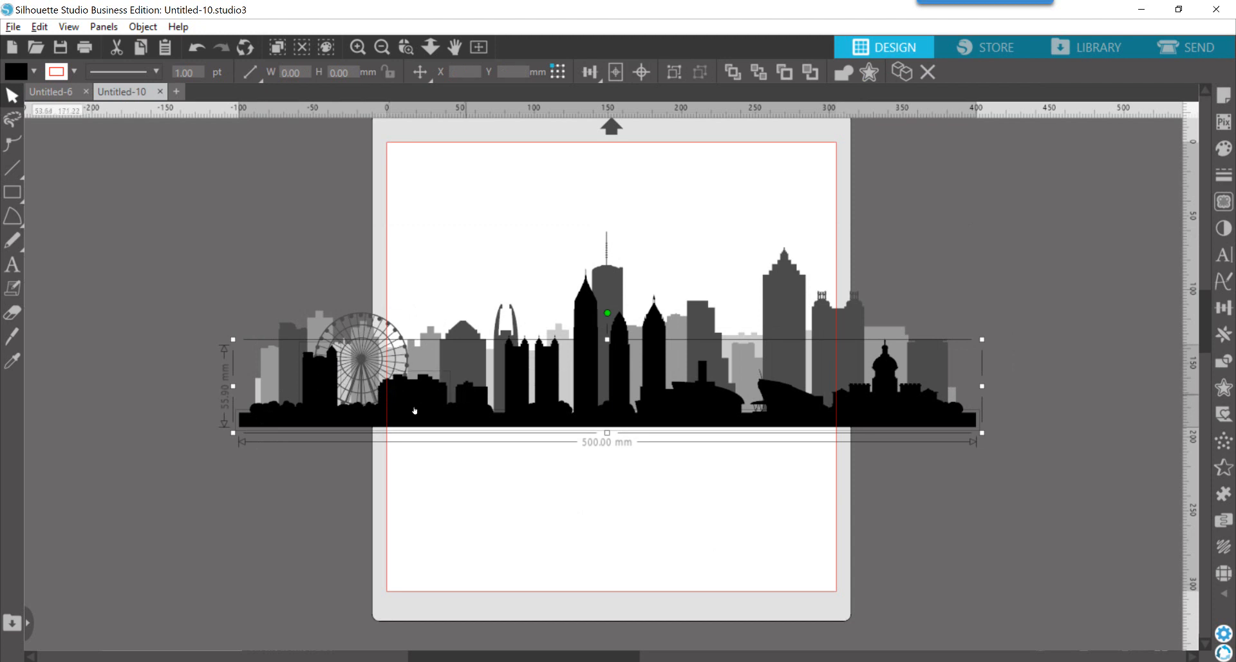
{"action": "left_click", "coordinate": [172, 334]}
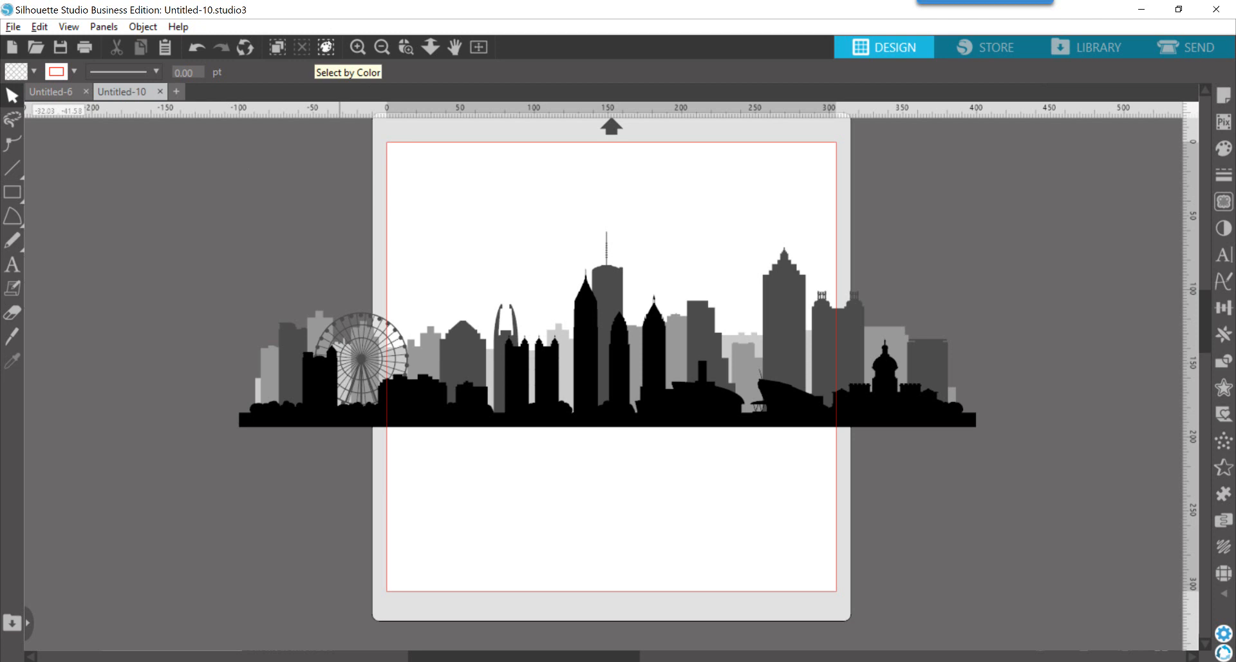
- Open Select by Color, compare the line and fill colour lists, and leave it selecting by fill
{"action": "left_click", "coordinate": [327, 47]}
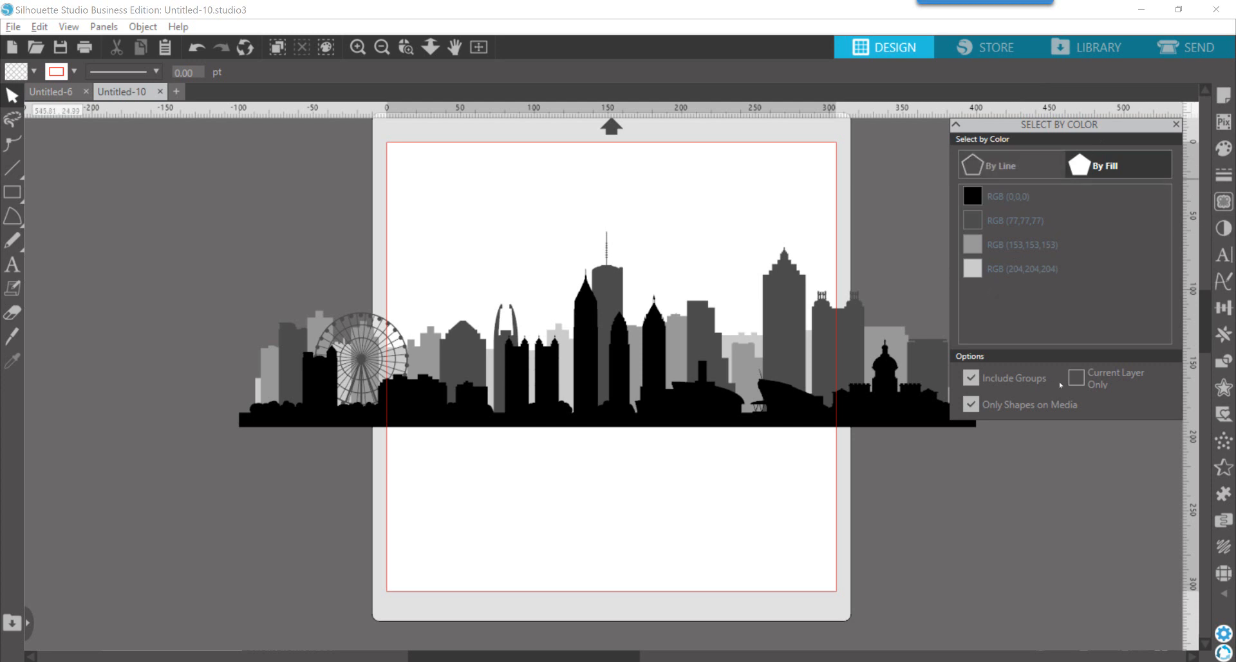
{"action": "left_click", "coordinate": [1003, 171]}
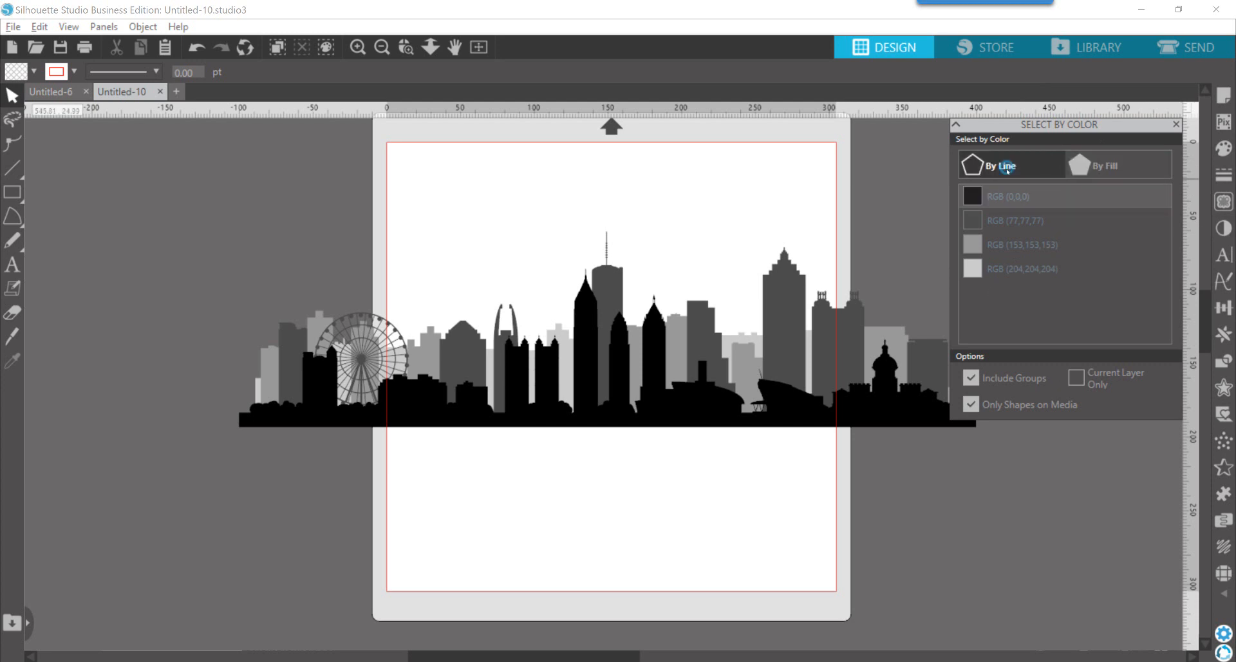
{"action": "left_click", "coordinate": [1123, 169]}
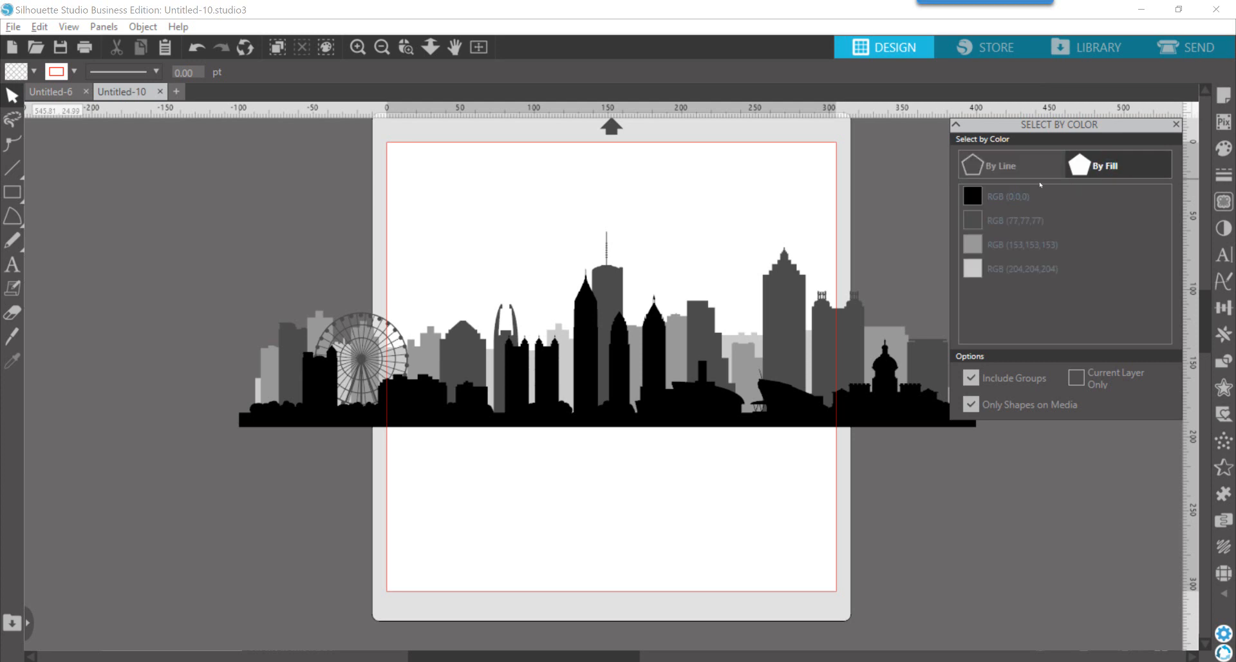
{"action": "left_click", "coordinate": [1011, 166]}
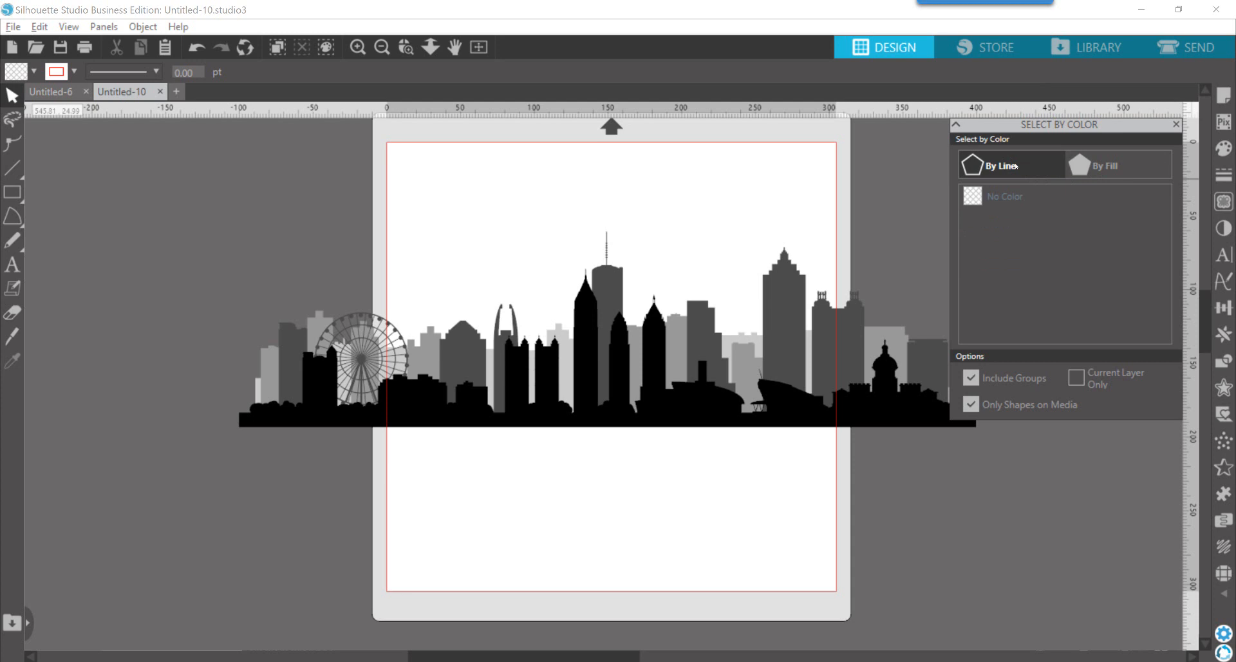
{"action": "left_click", "coordinate": [1116, 167]}
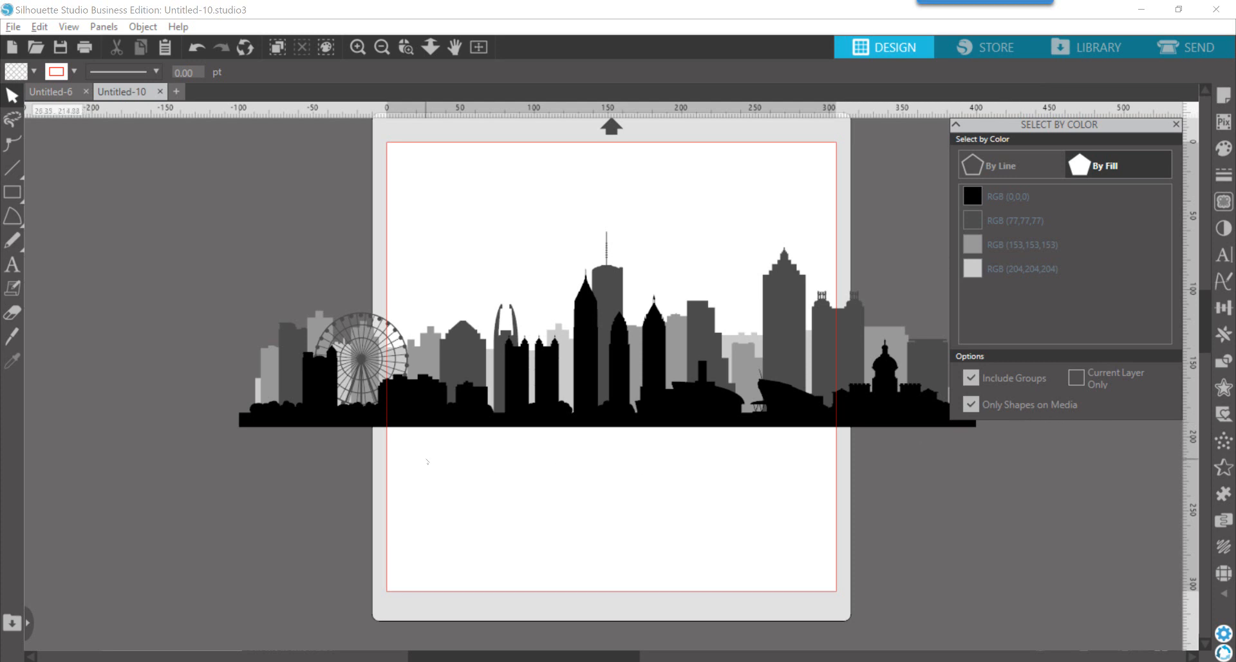
- Try to separate the RGB (0,0,0) shapes by moving them below the rest of the skyline
{"action": "left_click", "coordinate": [997, 197]}
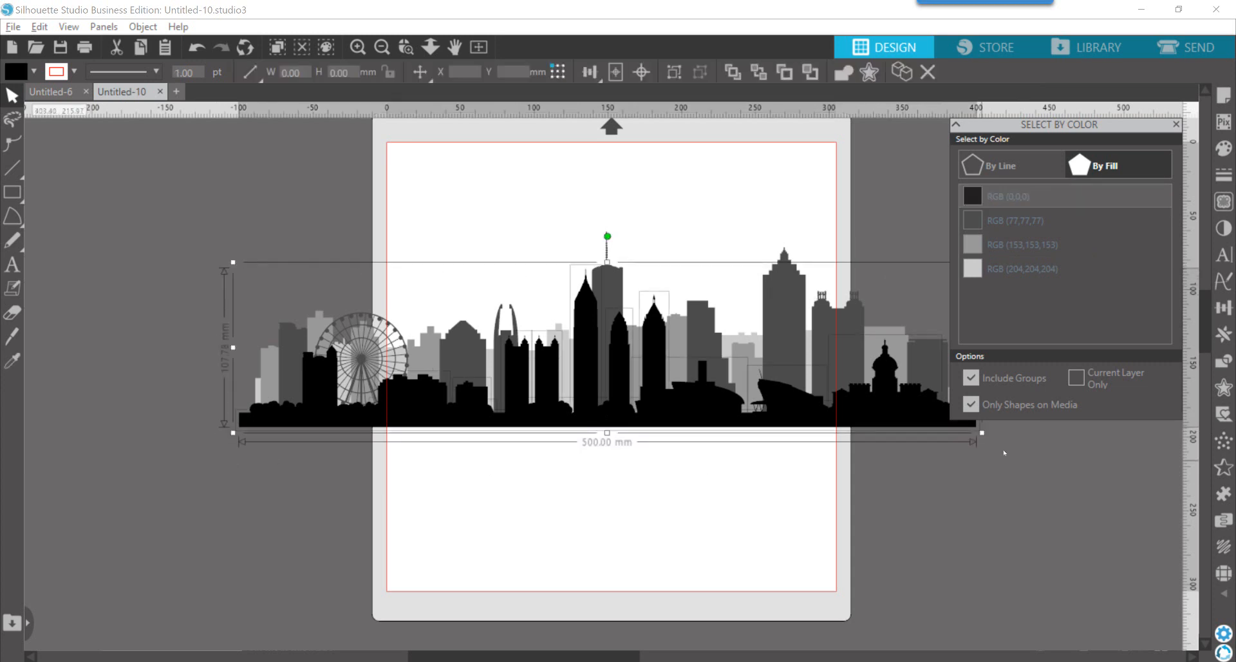
{"action": "left_click_drag", "start_coordinate": [690, 408], "coordinate": [602, 476]}
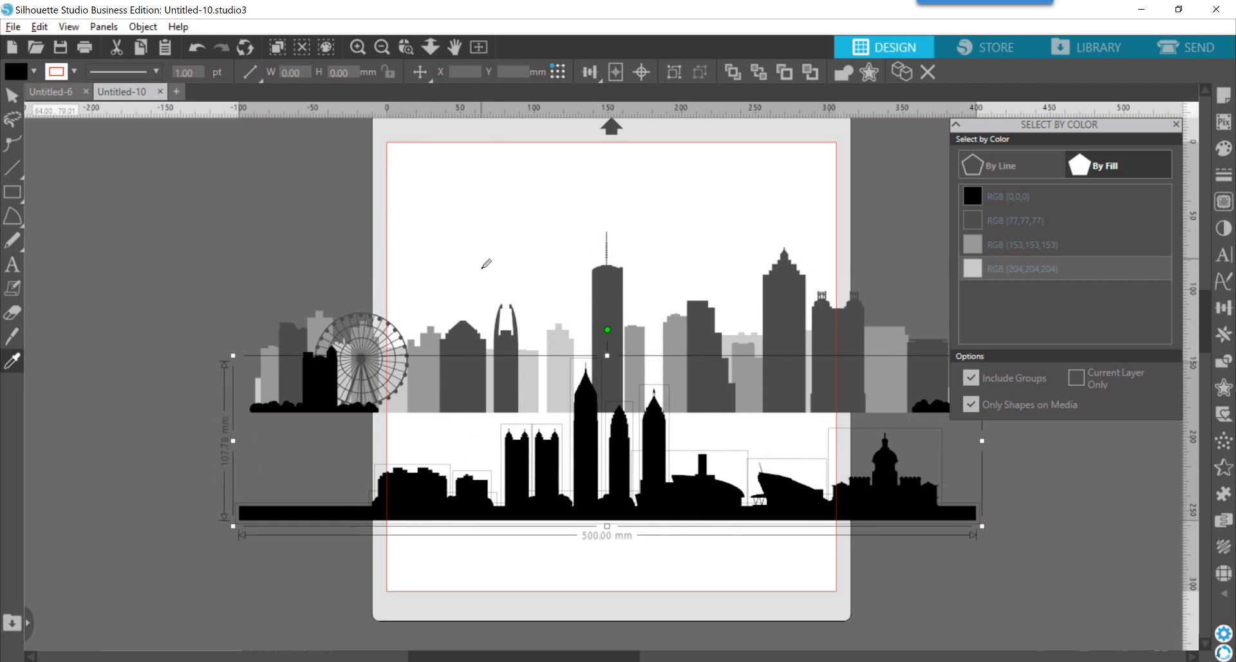
{"action": "key", "text": "ctrl+z"}
{"action": "key", "text": "ctrl+z"}
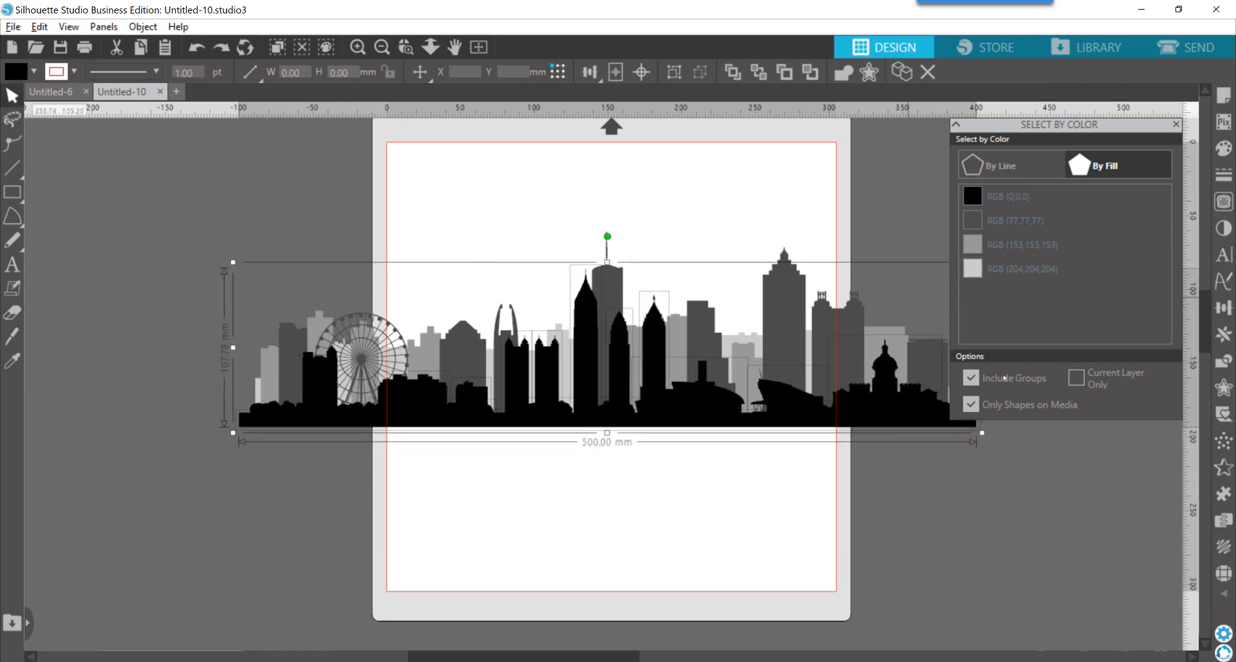
- Turn off Only Shapes on Media, select all RGB (0,0,0) shapes, and move them clear below the grey buildings
{"action": "left_click", "coordinate": [971, 406]}
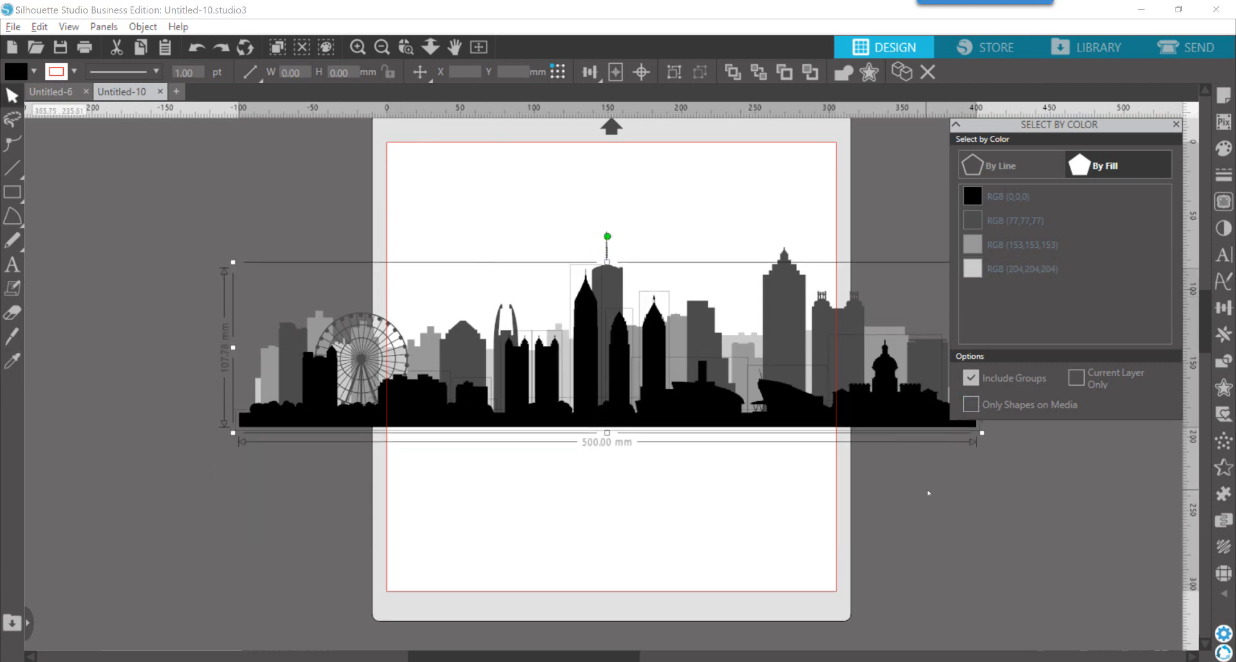
{"action": "left_click", "coordinate": [1002, 198]}
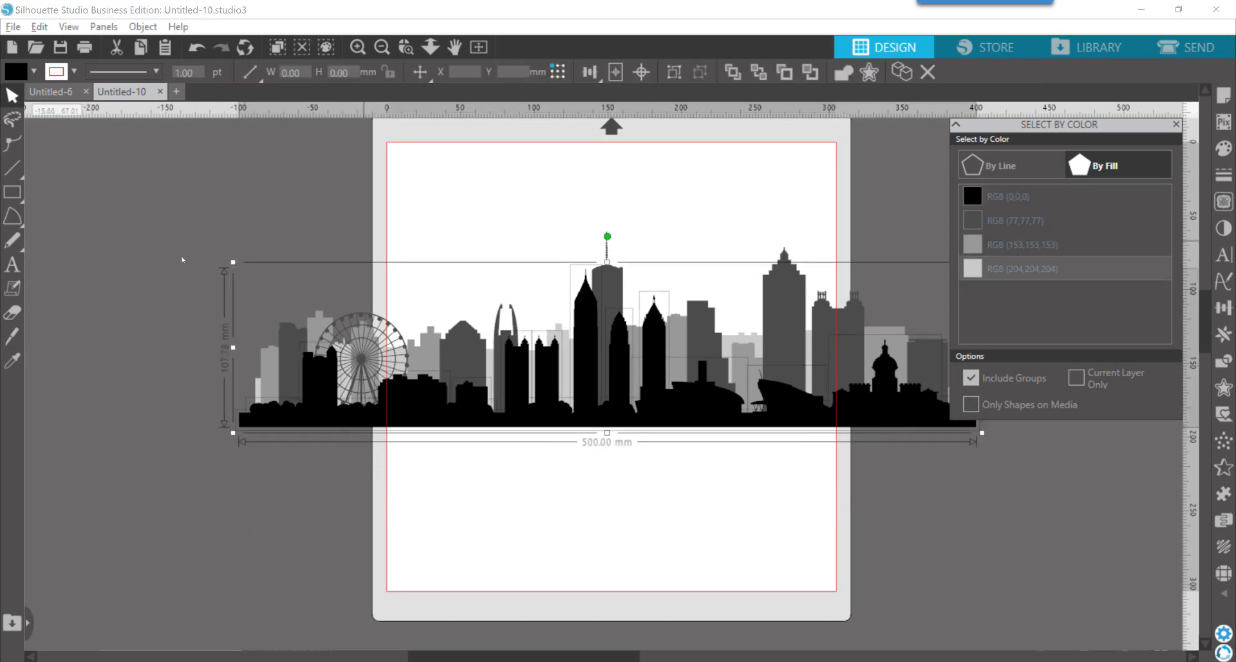
{"action": "left_click_drag", "start_coordinate": [591, 349], "coordinate": [584, 508]}
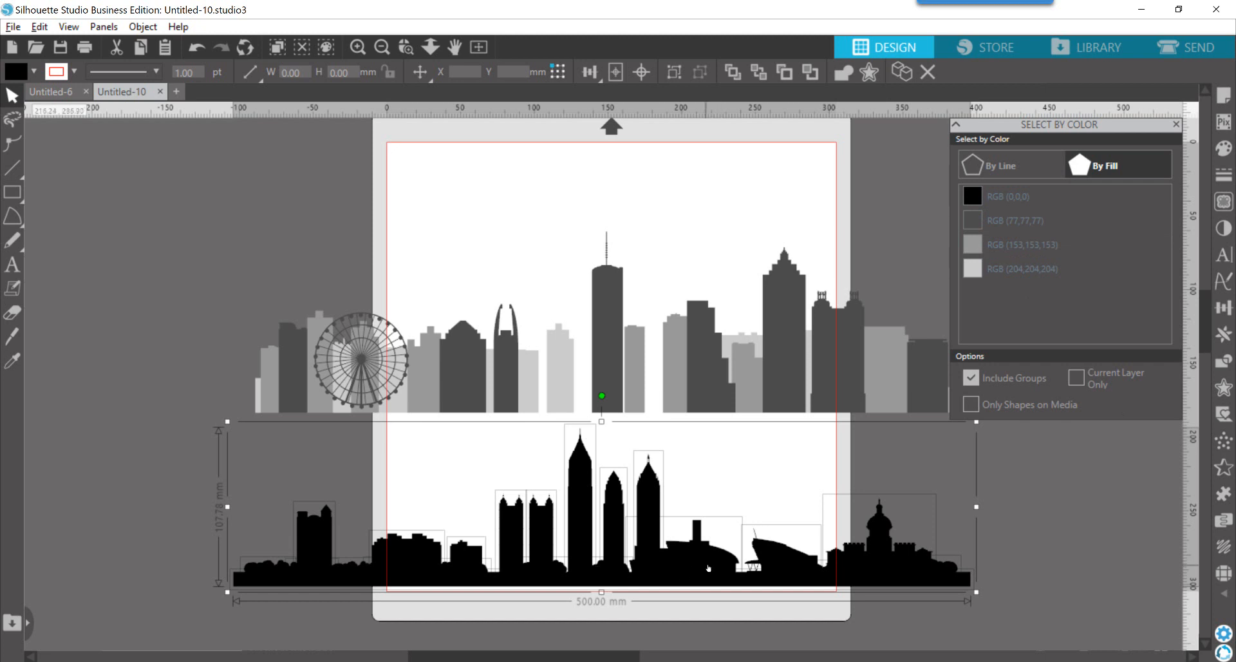
- Group the selected black shapes and move the group past the lower edge of the page
{"action": "right_click", "coordinate": [694, 564]}
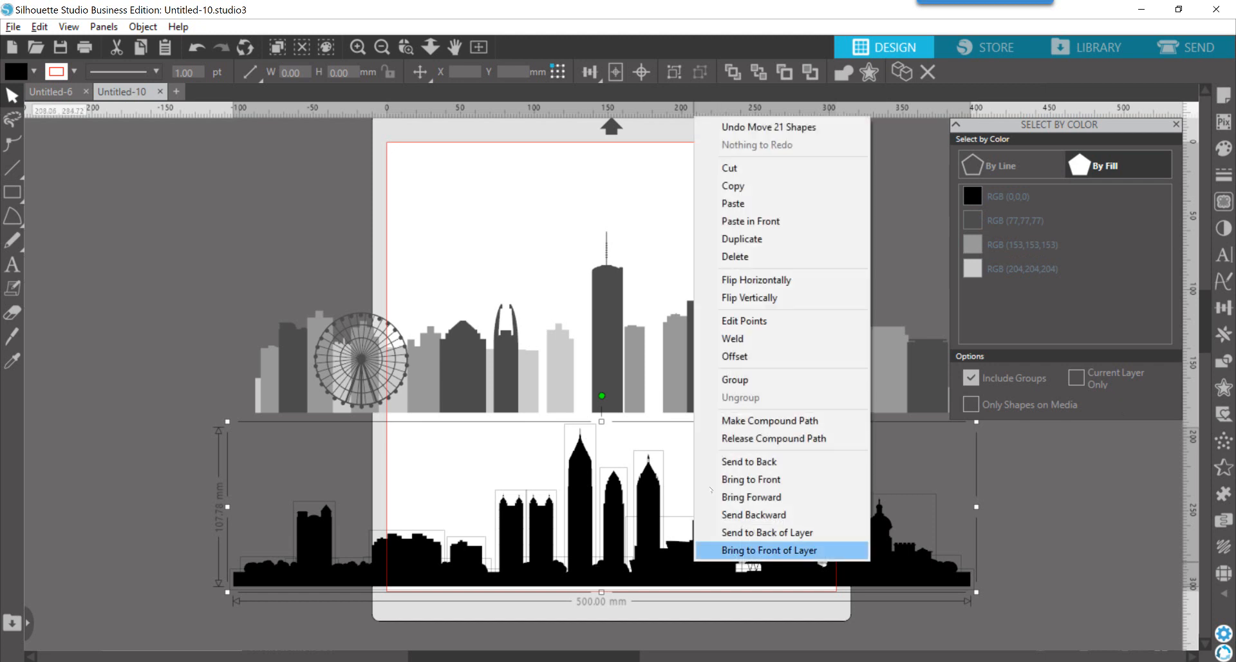
{"action": "left_click", "coordinate": [734, 380]}
{"action": "left_click_drag", "start_coordinate": [683, 562], "coordinate": [528, 657]}
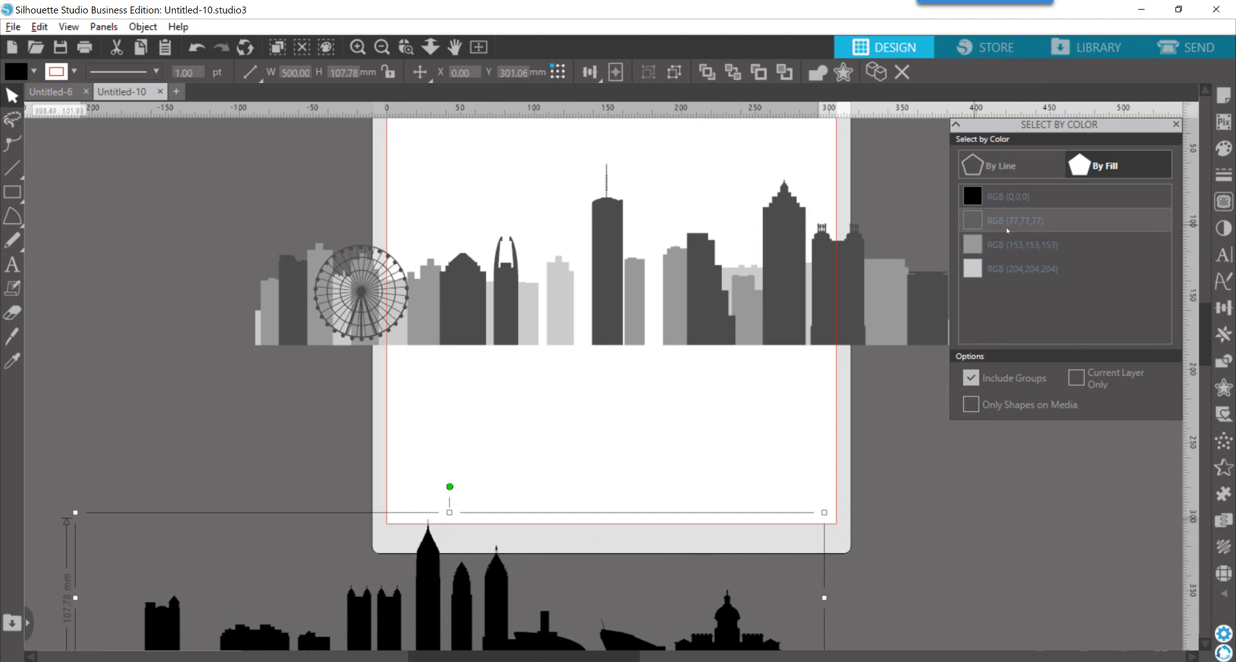
- Select all RGB (77,77,77) shapes, group them, and move the group off the page to its lower right
{"action": "left_click", "coordinate": [1022, 244]}
{"action": "left_click_drag", "start_coordinate": [706, 299], "coordinate": [670, 447]}
{"action": "right_click", "coordinate": [669, 447]}
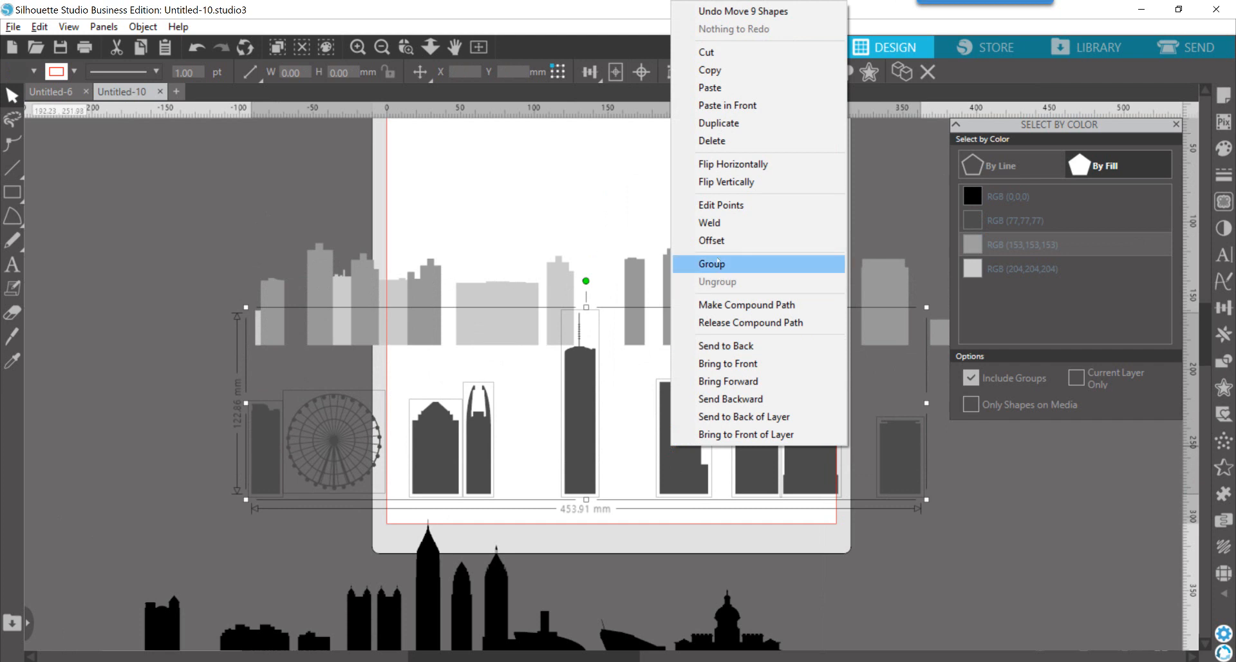
{"action": "left_click", "coordinate": [714, 265]}
{"action": "left_click_drag", "start_coordinate": [670, 476], "coordinate": [1096, 579]}
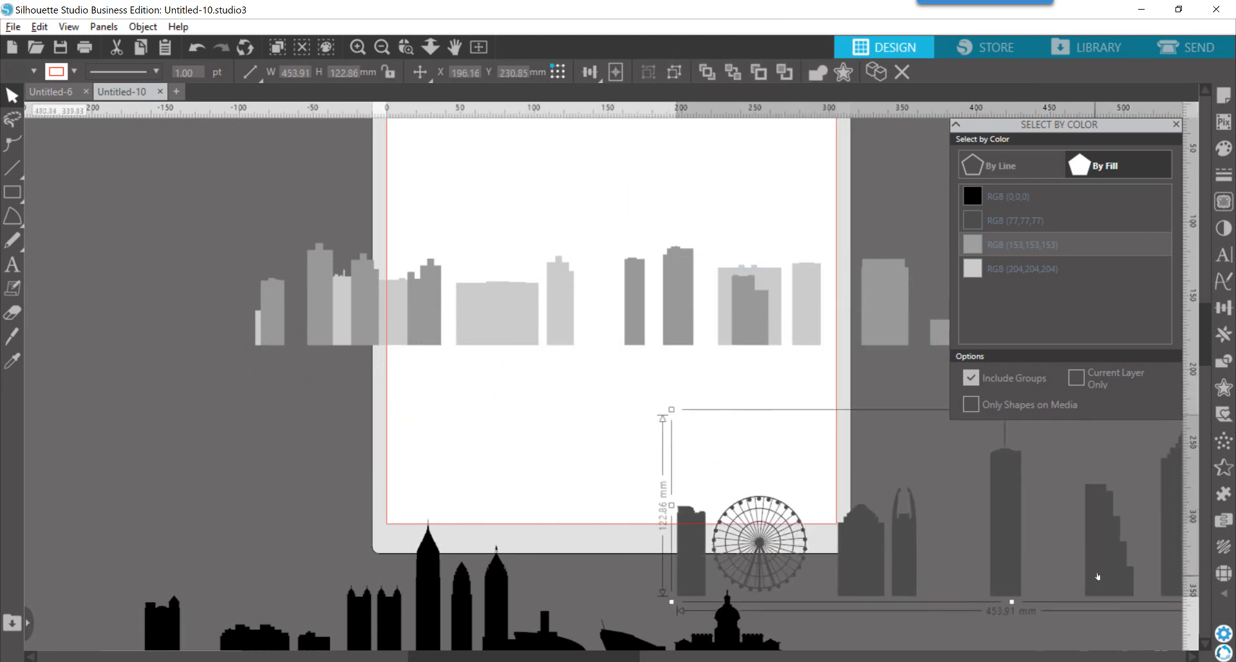
- Select all RGB (153,153,153) shapes, move them below the lightest buildings, and group them
{"action": "left_click", "coordinate": [997, 244]}
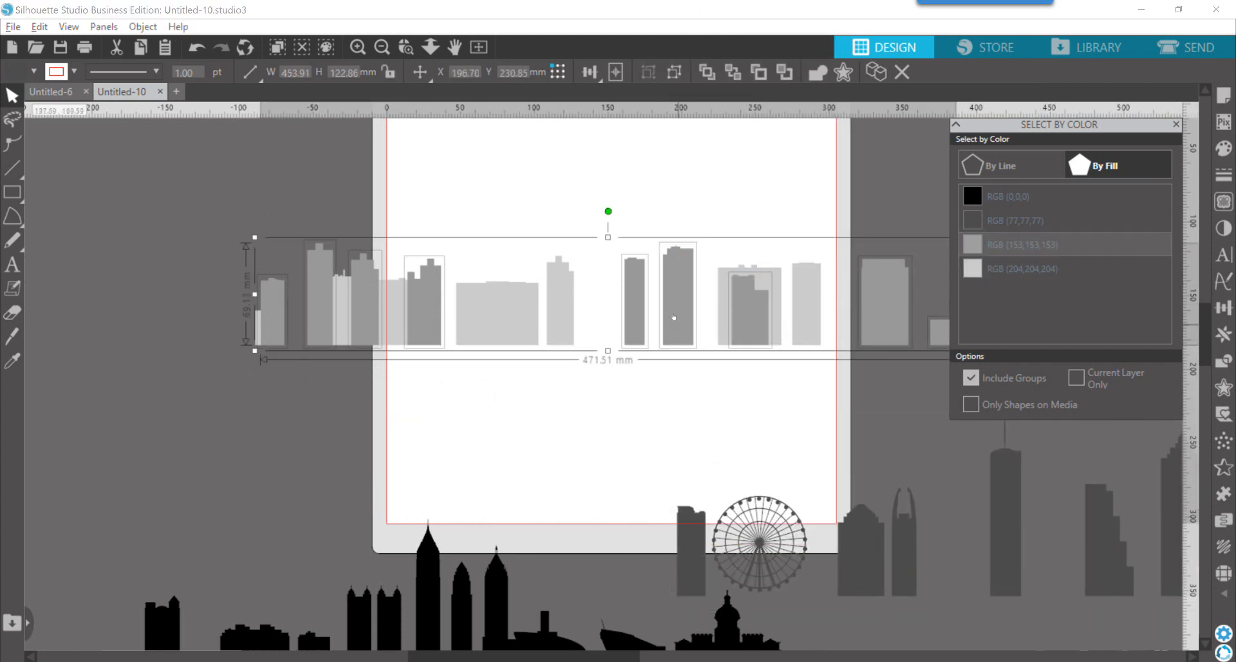
{"action": "left_click_drag", "start_coordinate": [677, 311], "coordinate": [652, 419]}
{"action": "right_click", "coordinate": [652, 419]}
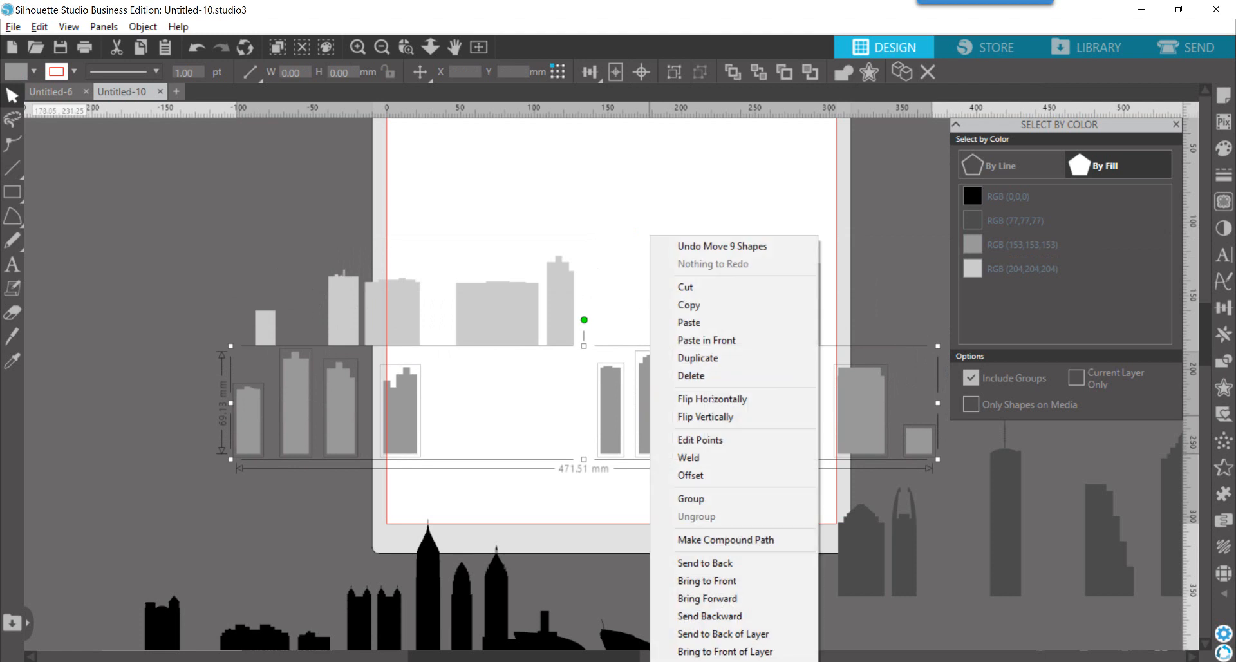
{"action": "left_click", "coordinate": [701, 499]}
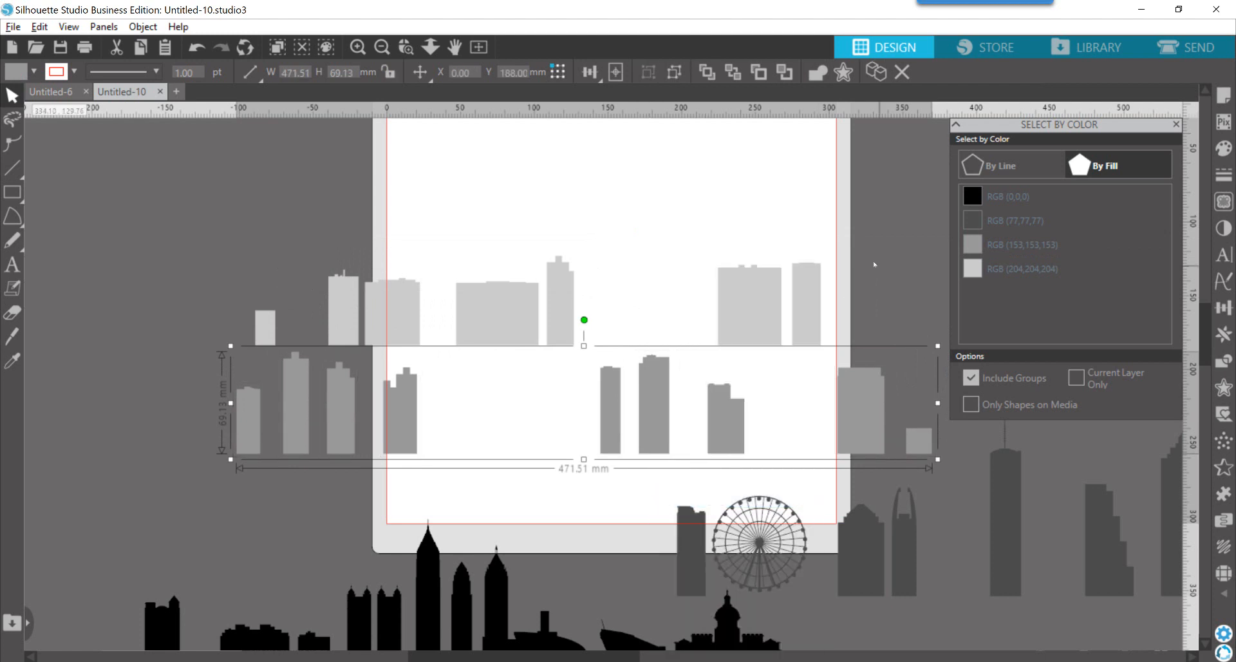
- Select all RGB (204,204,204) shapes and group them
{"action": "left_click", "coordinate": [996, 269]}
{"action": "right_click", "coordinate": [759, 302]}
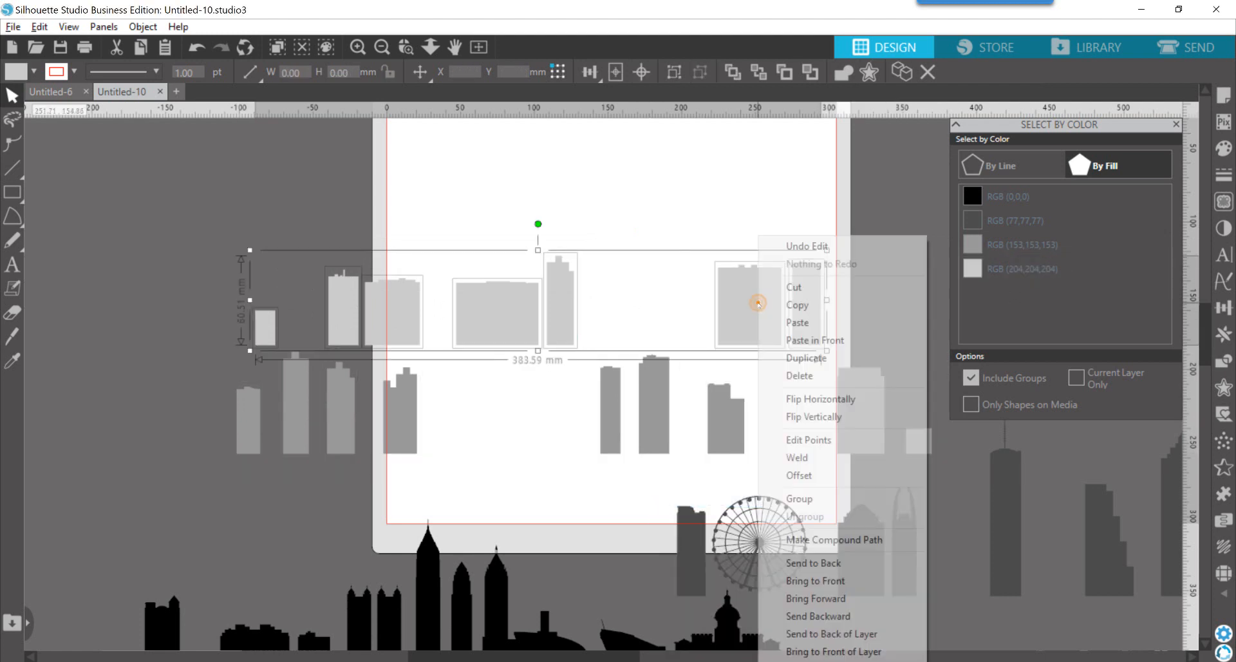
{"action": "left_click", "coordinate": [797, 499]}
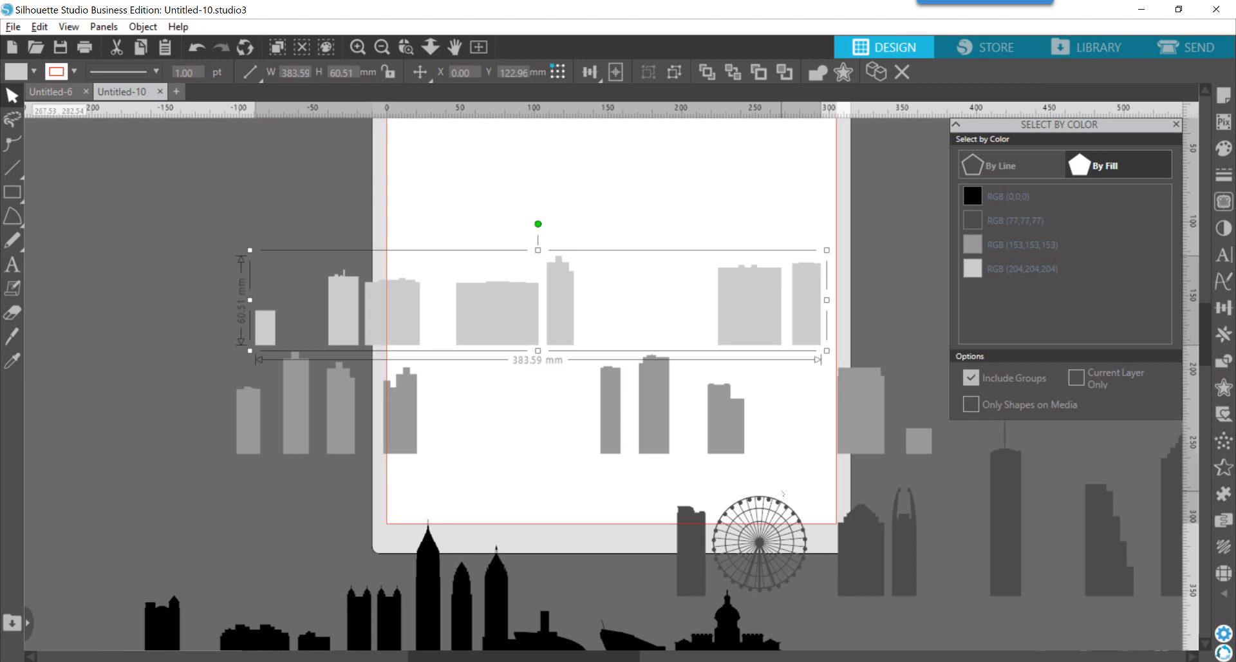
- Move the lightest grey group to the top of the page and place the medium grey group directly beneath it
{"action": "left_click_drag", "start_coordinate": [762, 310], "coordinate": [763, 180]}
{"action": "scroll", "coordinate": [768, 250], "scroll_direction": "up", "scroll_amount": 1}
{"action": "scroll", "coordinate": [768, 250], "scroll_direction": "up", "scroll_amount": 3}
{"action": "left_click_drag", "start_coordinate": [734, 290], "coordinate": [751, 251]}
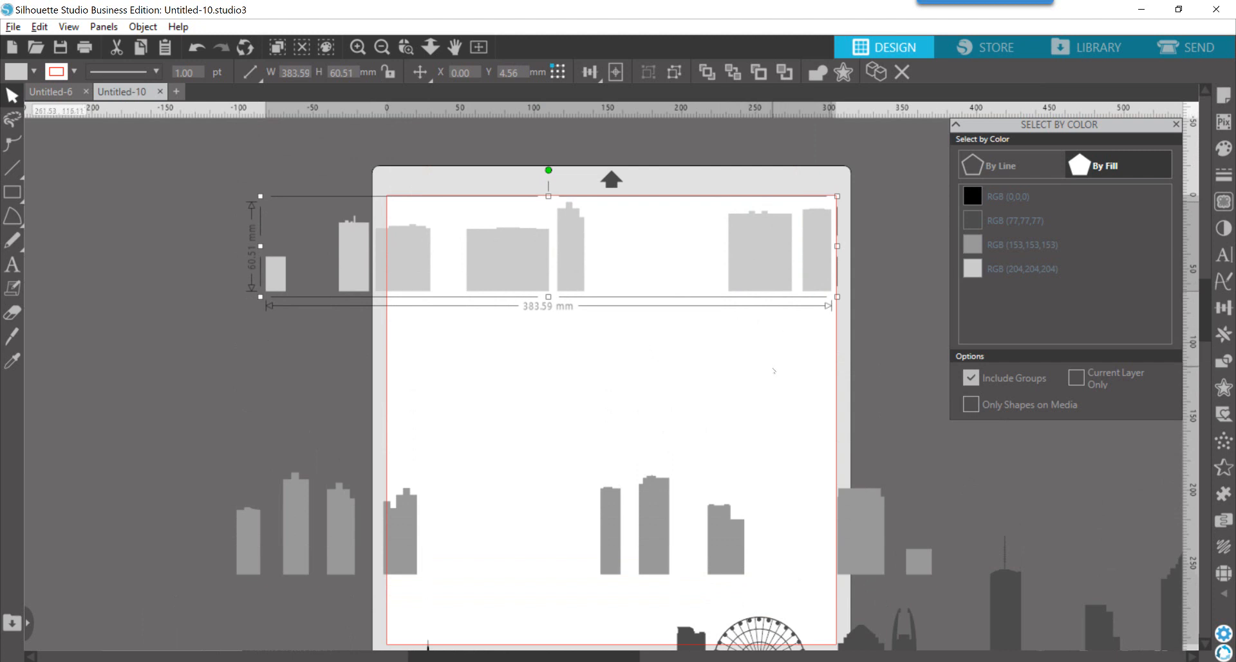
{"action": "left_click", "coordinate": [769, 367]}
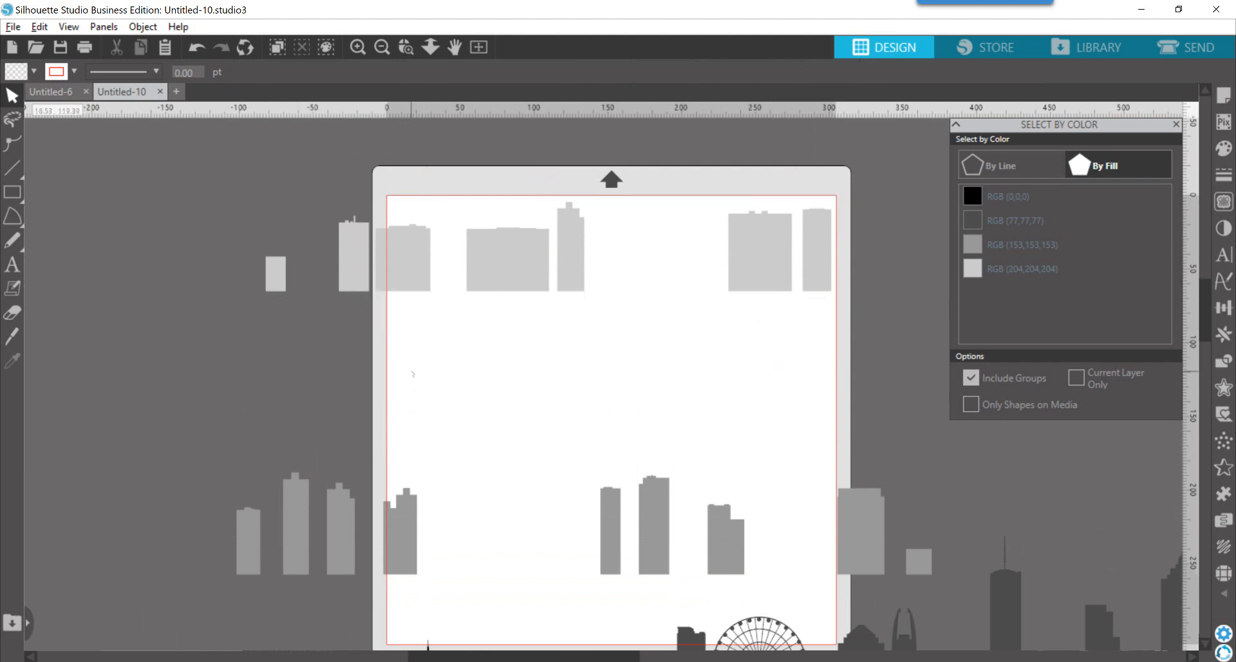
{"action": "left_click_drag", "start_coordinate": [406, 532], "coordinate": [395, 381]}
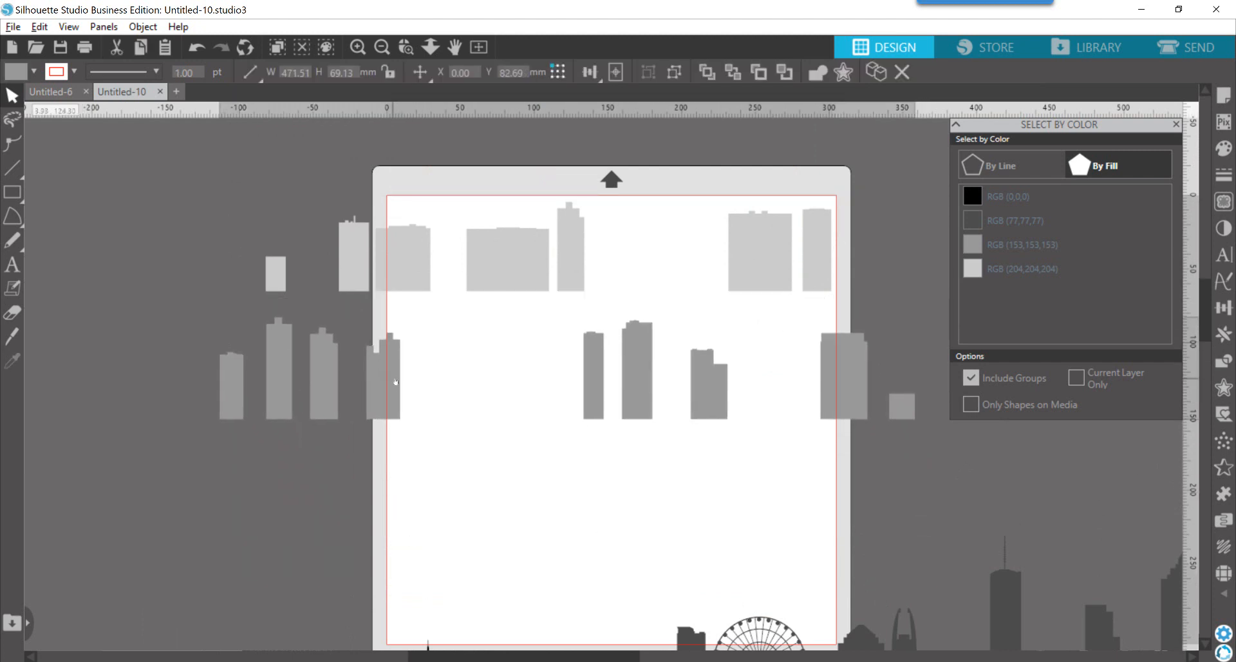
{"action": "left_click_drag", "start_coordinate": [207, 165], "coordinate": [405, 462]}
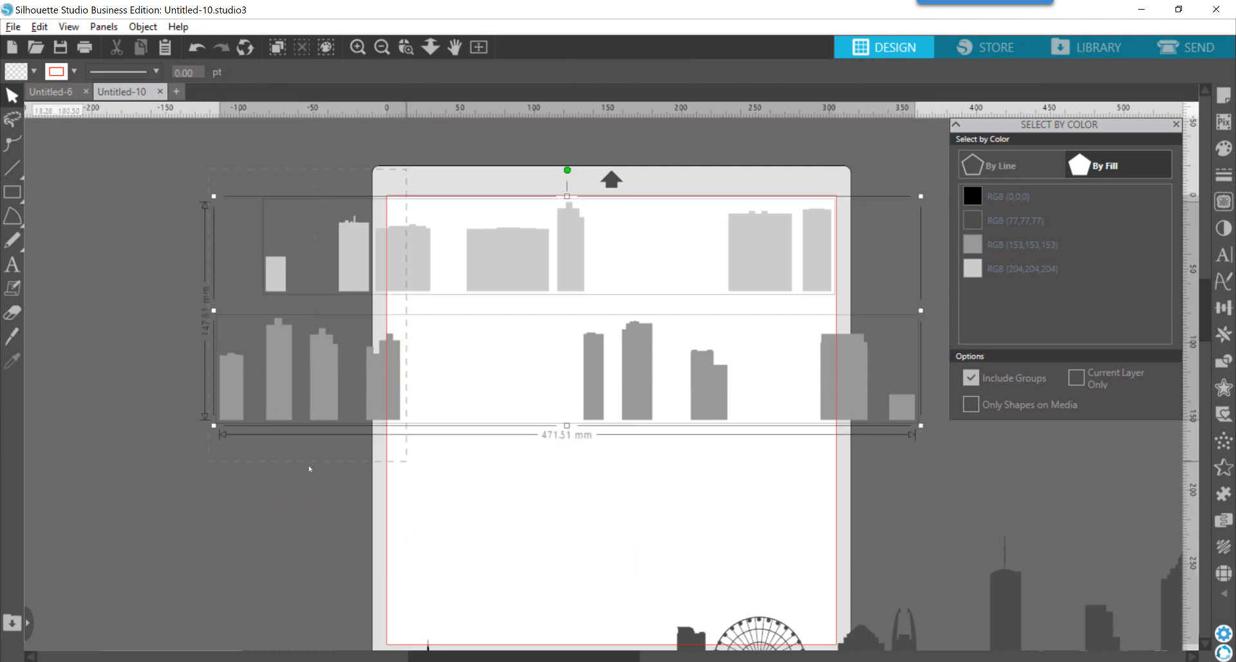
{"action": "left_click", "coordinate": [218, 426]}
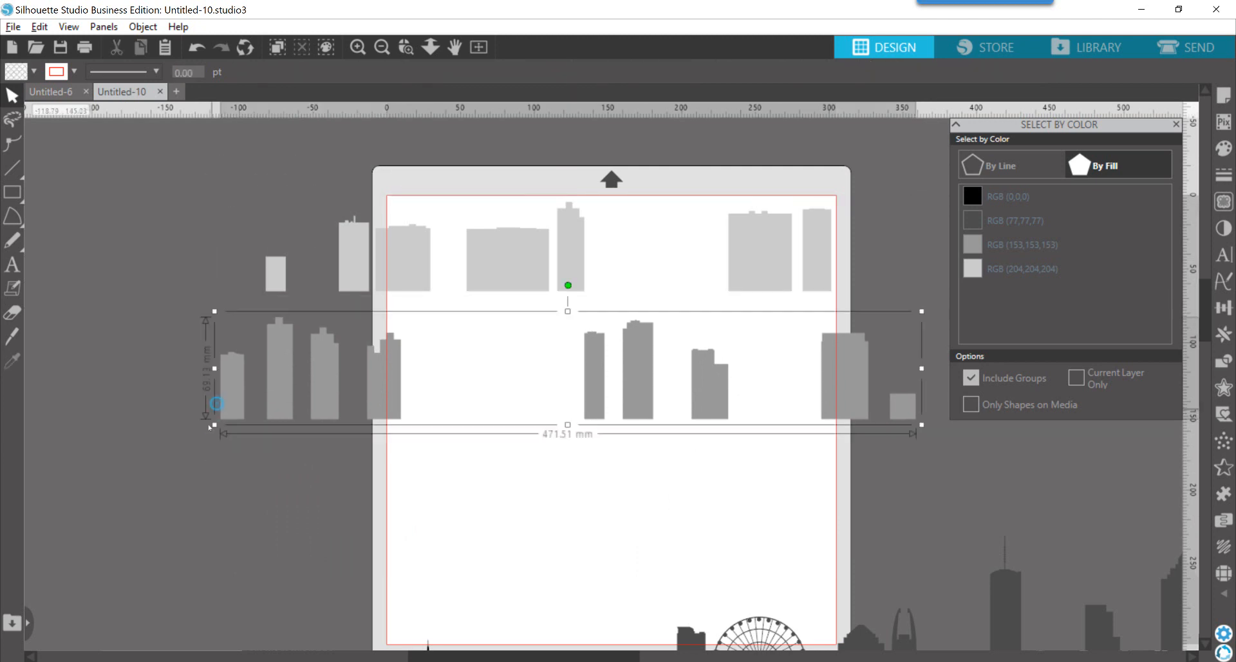
{"action": "left_click", "coordinate": [217, 403]}
{"action": "left_click_drag", "start_coordinate": [211, 429], "coordinate": [266, 422]}
{"action": "key", "text": "z"}
{"action": "key", "text": "ctrl+z"}
{"action": "left_click", "coordinate": [433, 464]}
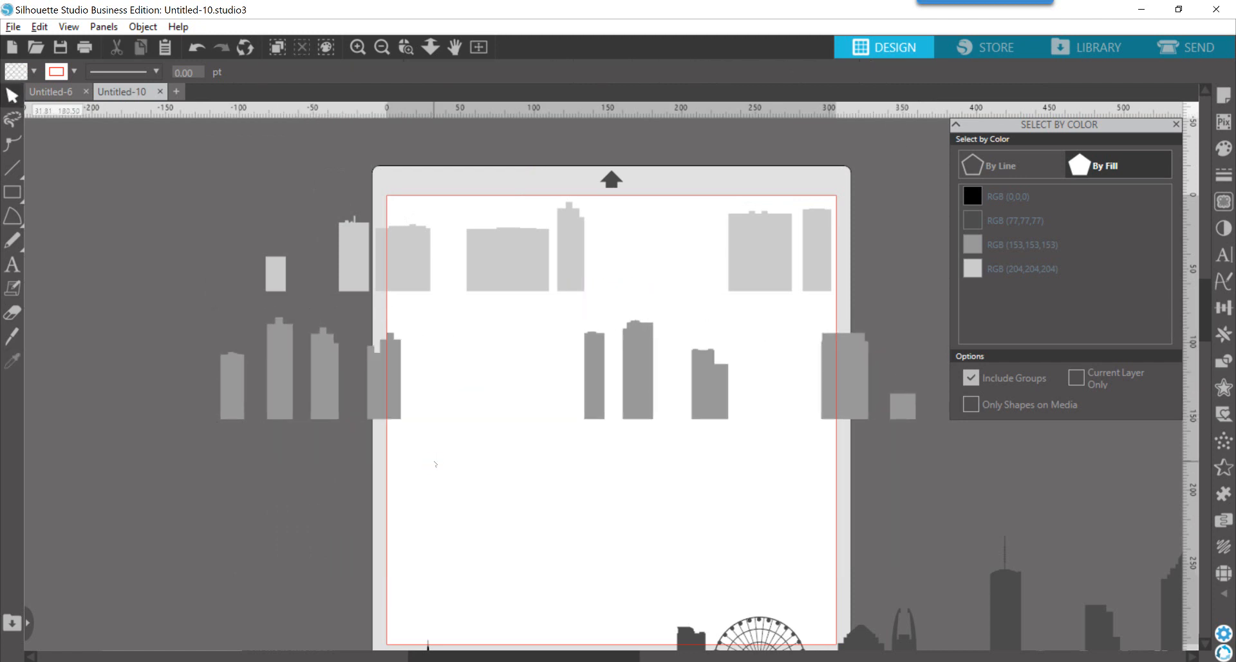